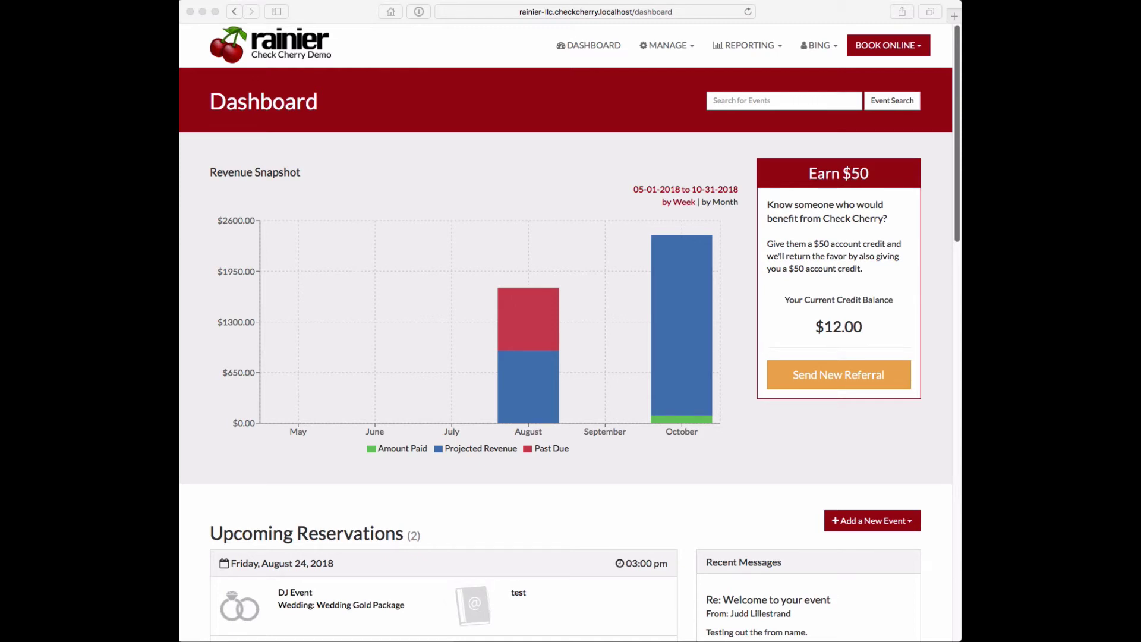
Go to Manage > Packages and scroll through the Photo Booth and DJ Service package groups.
left_click(669, 60)
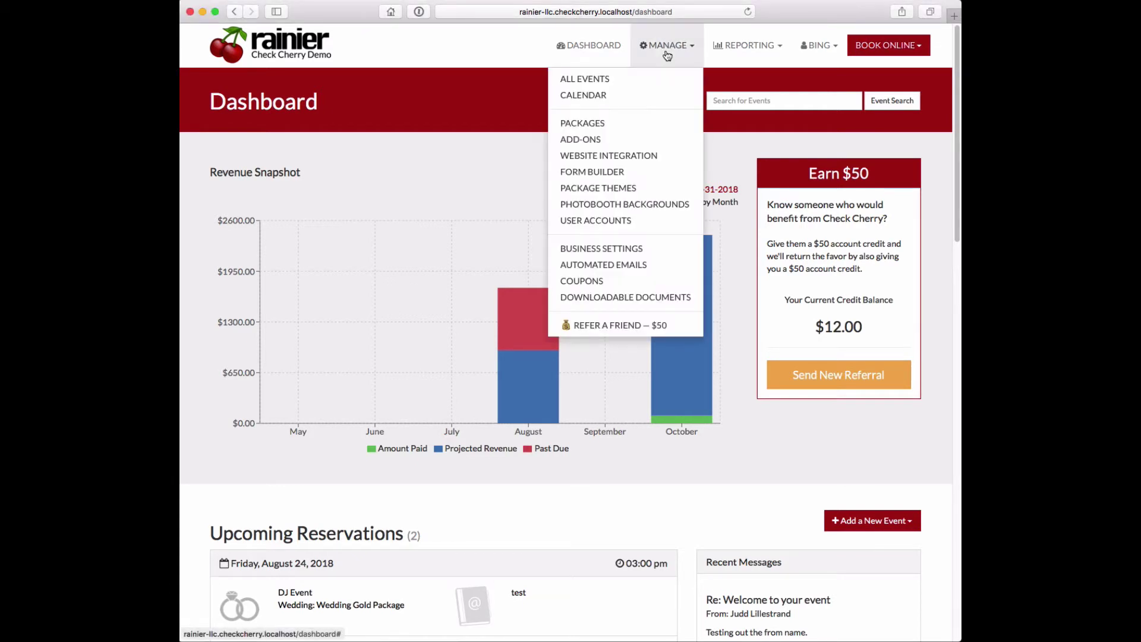
left_click(620, 120)
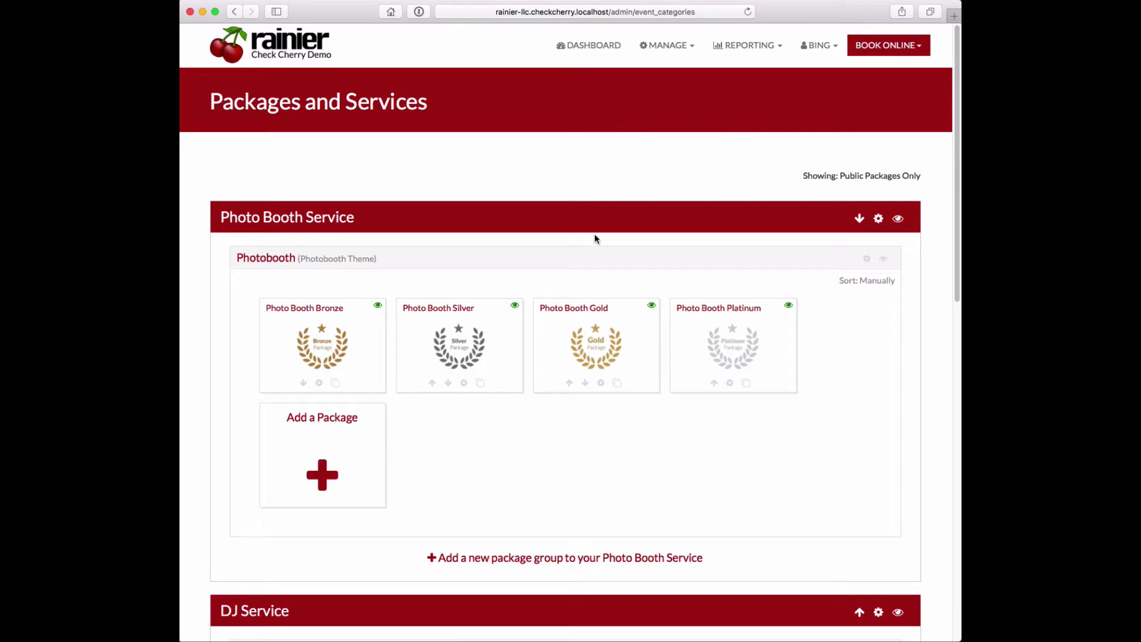
scroll(595, 239, "down", 6)
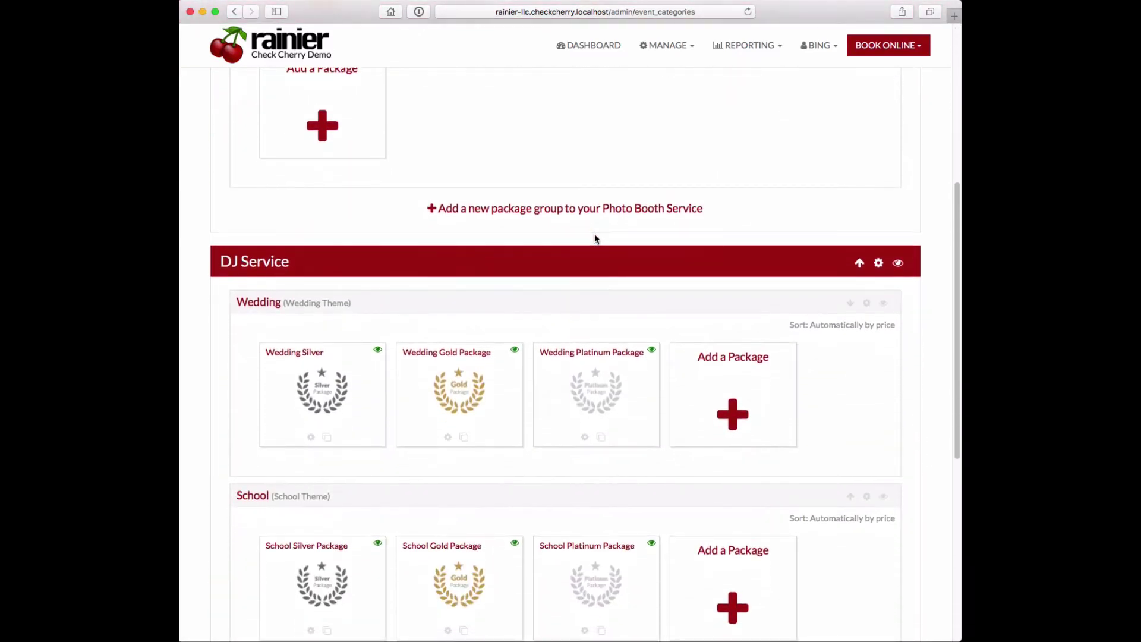
scroll(595, 236, "up", 8)
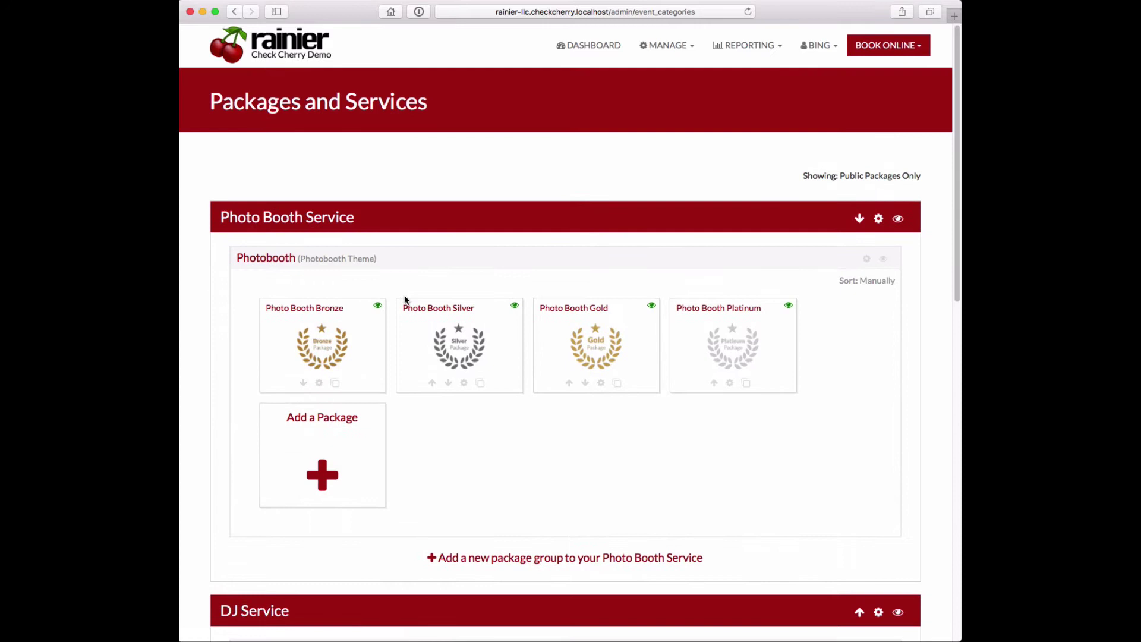
Open Photo Booth Gold for editing, try renaming it 'Open Air', then undo back to Photo Booth Gold.
left_click(565, 310)
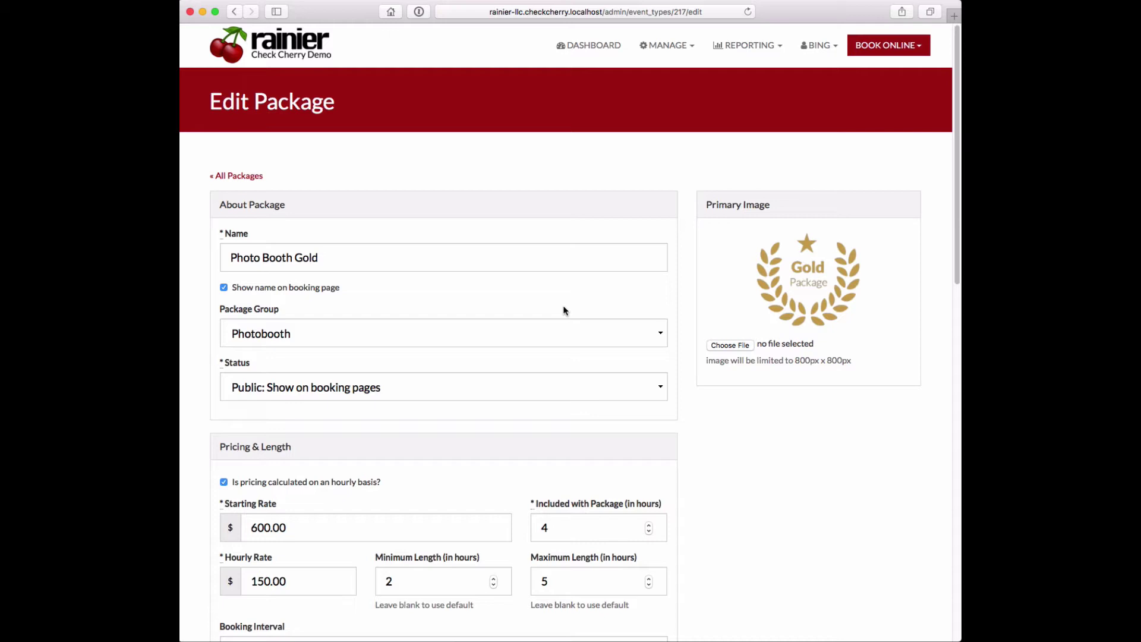
left_click(352, 258)
left_click_drag(352, 258, 223, 252)
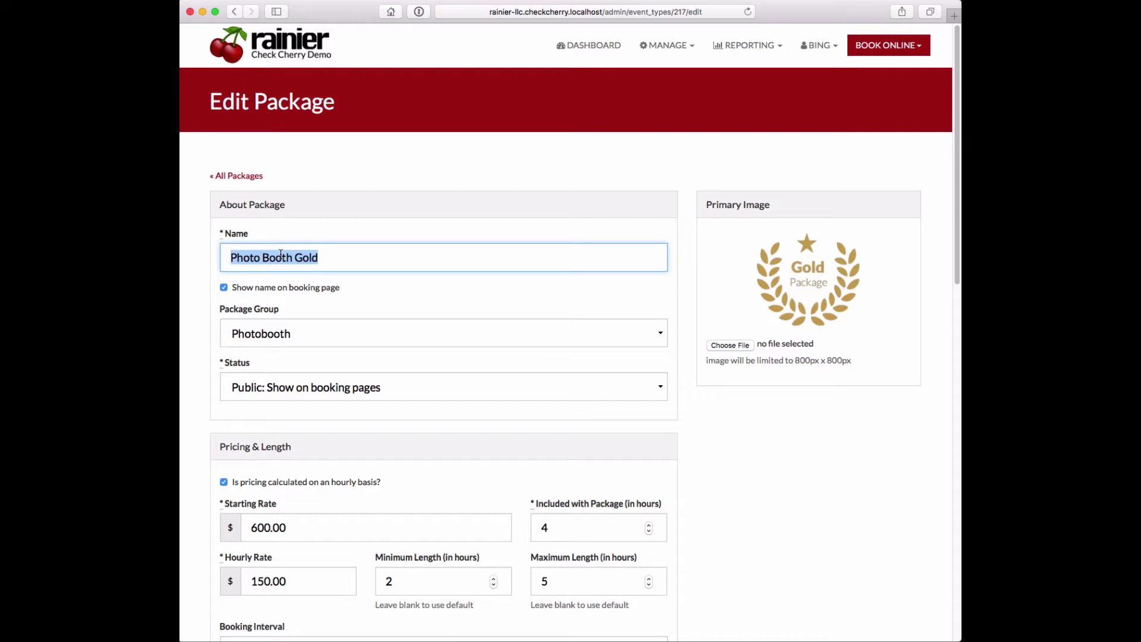
type("Open Air")
key("super+z")
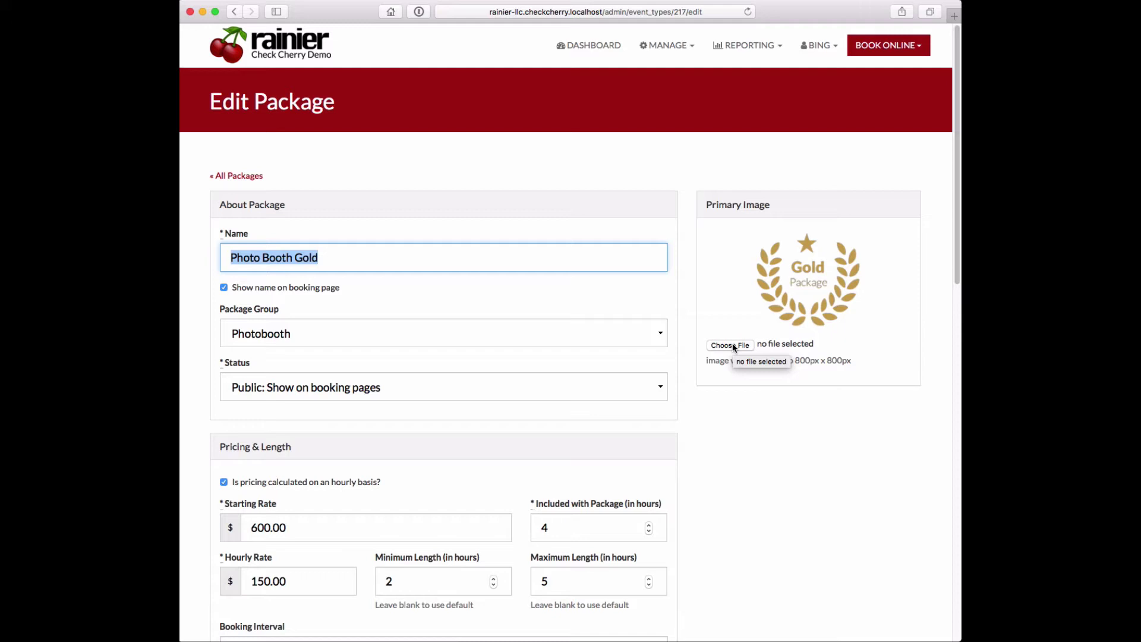
left_click(313, 398)
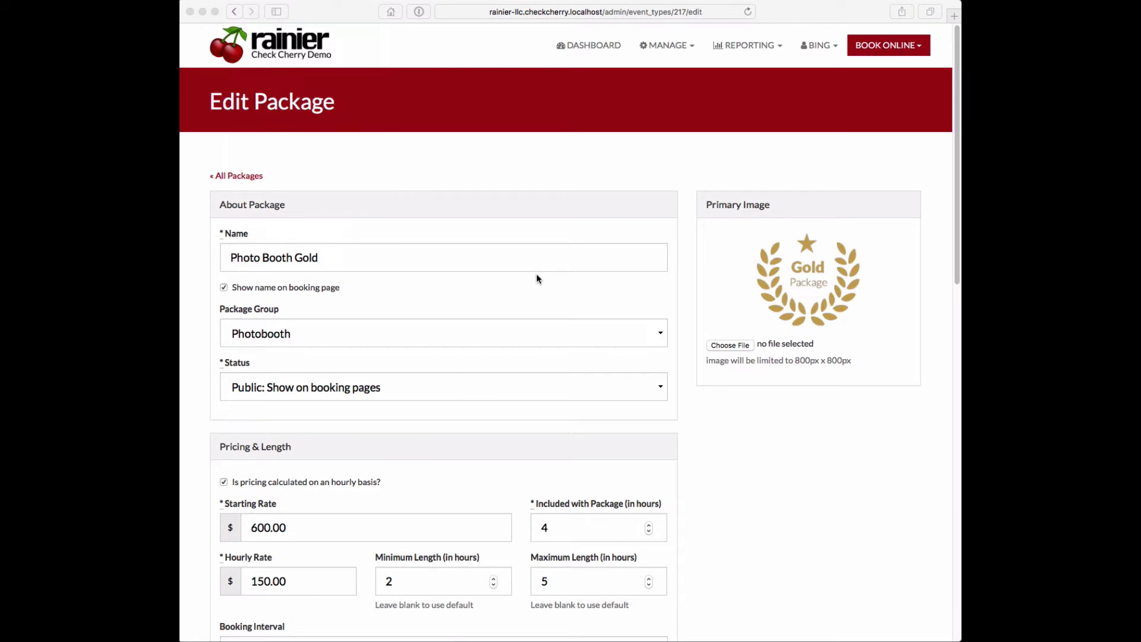
scroll(537, 279, "down", 10)
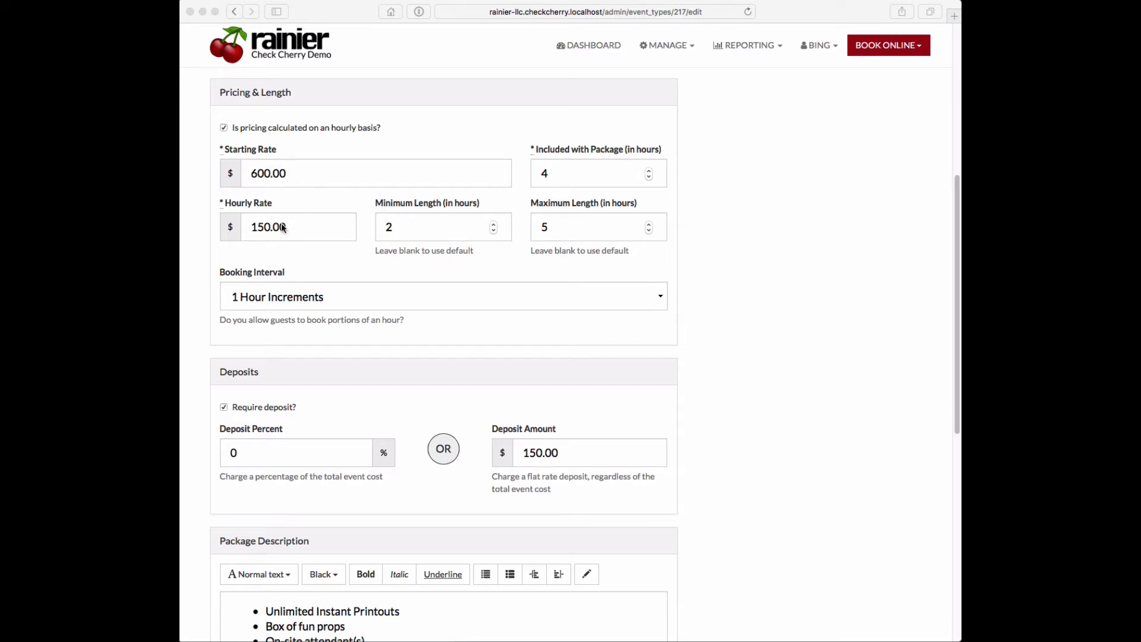
left_click(283, 128)
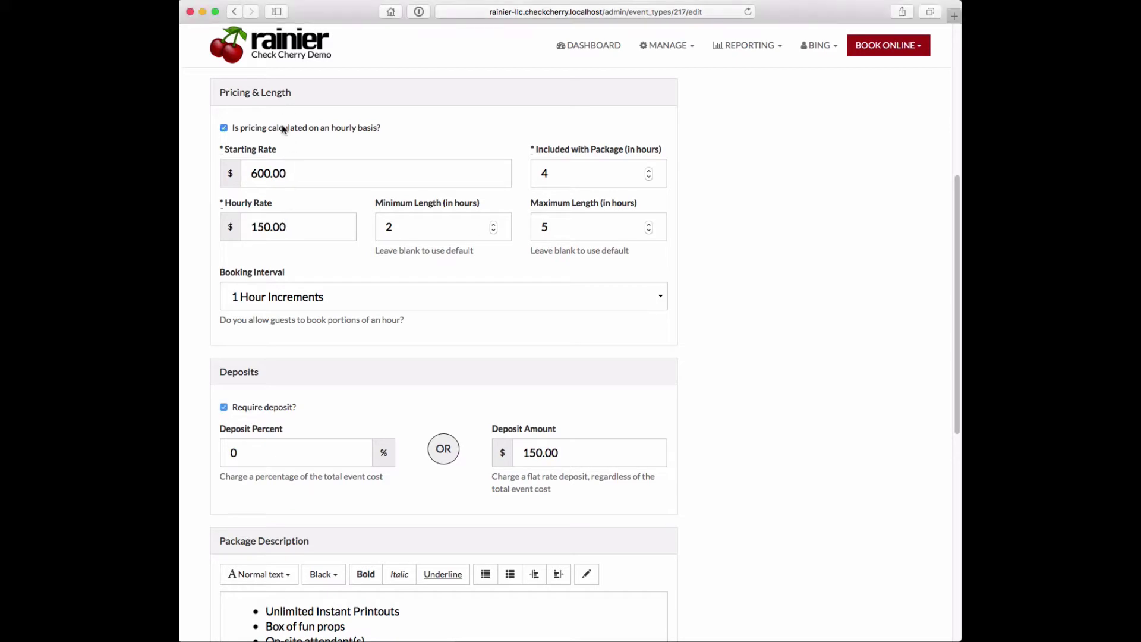
left_click(283, 127)
left_click(300, 170)
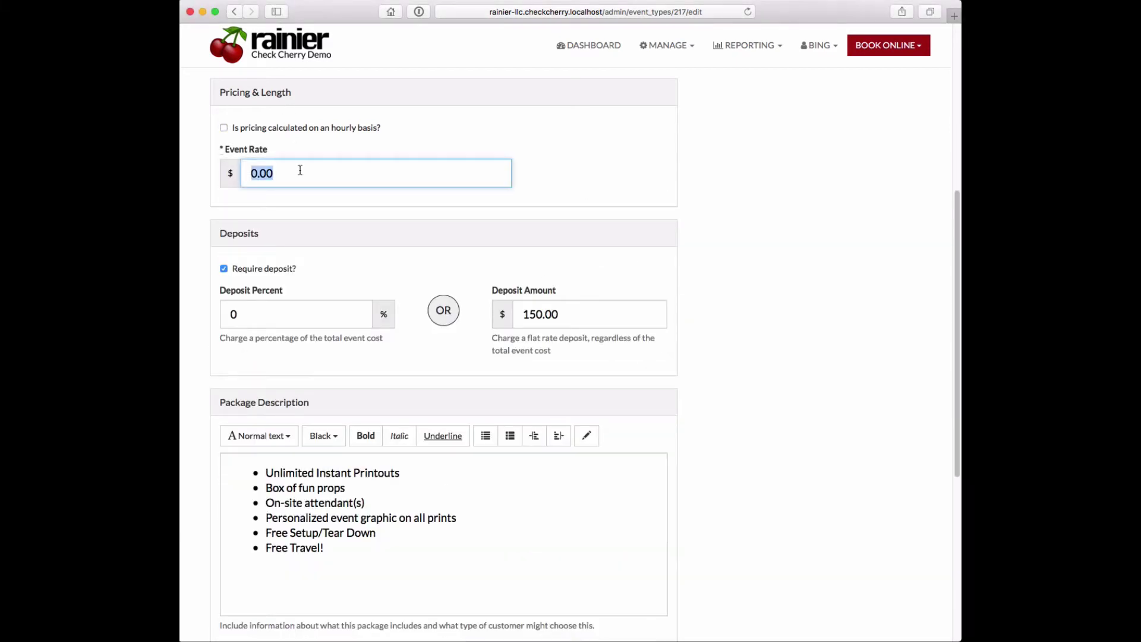
type("300")
left_click(278, 126)
scroll(303, 237, "down", 3)
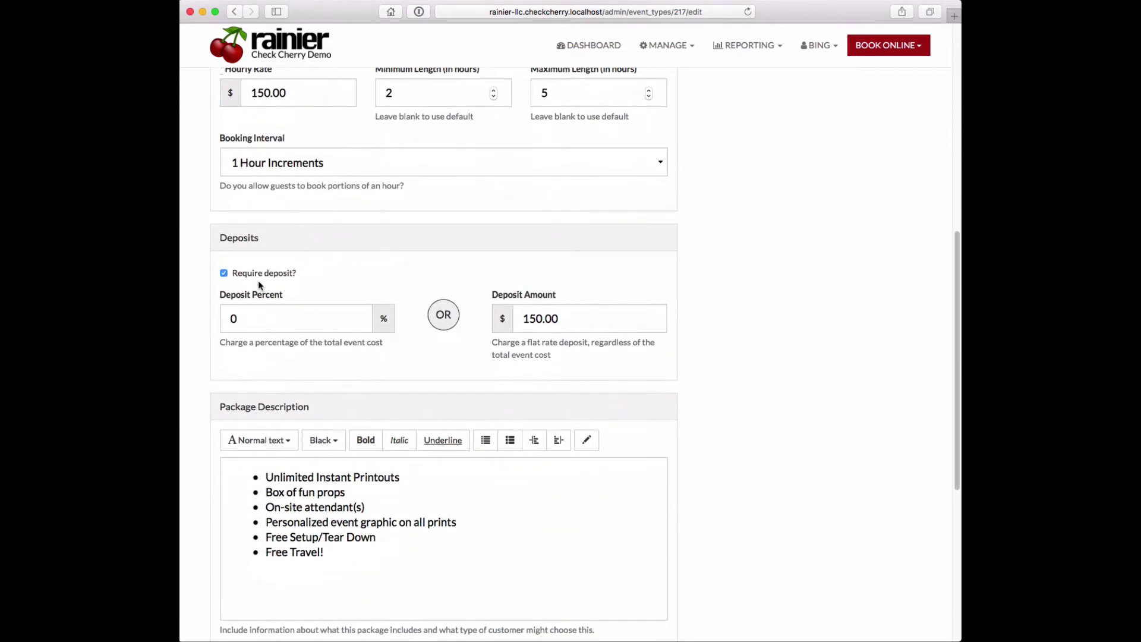
left_click(268, 319)
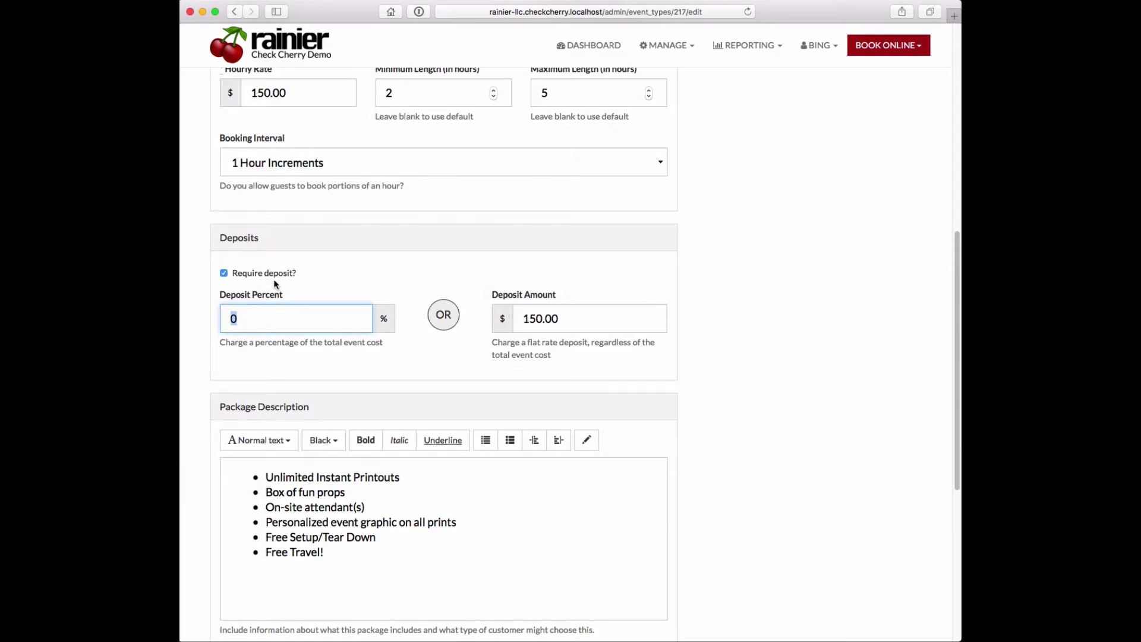
left_click(576, 316)
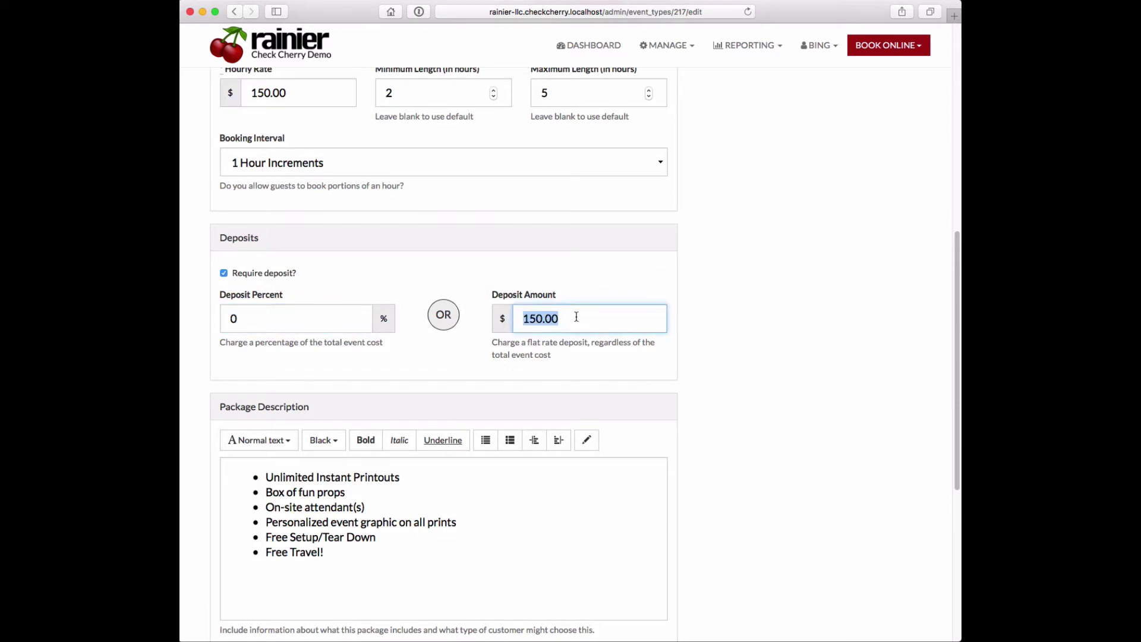
scroll(575, 316, "down", 5)
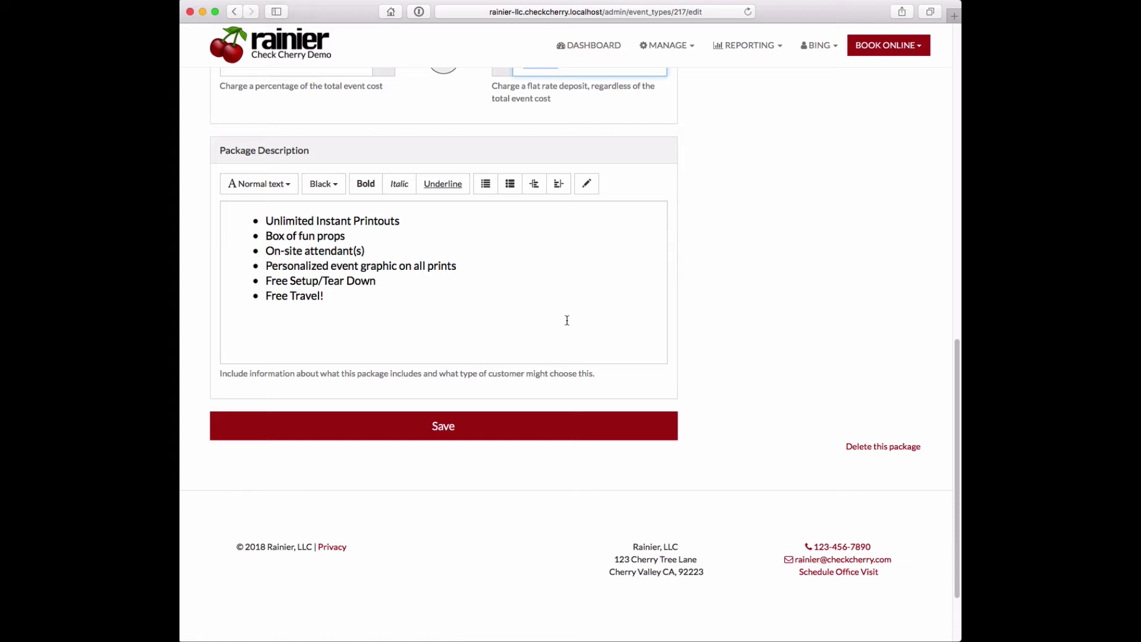
left_click(874, 447)
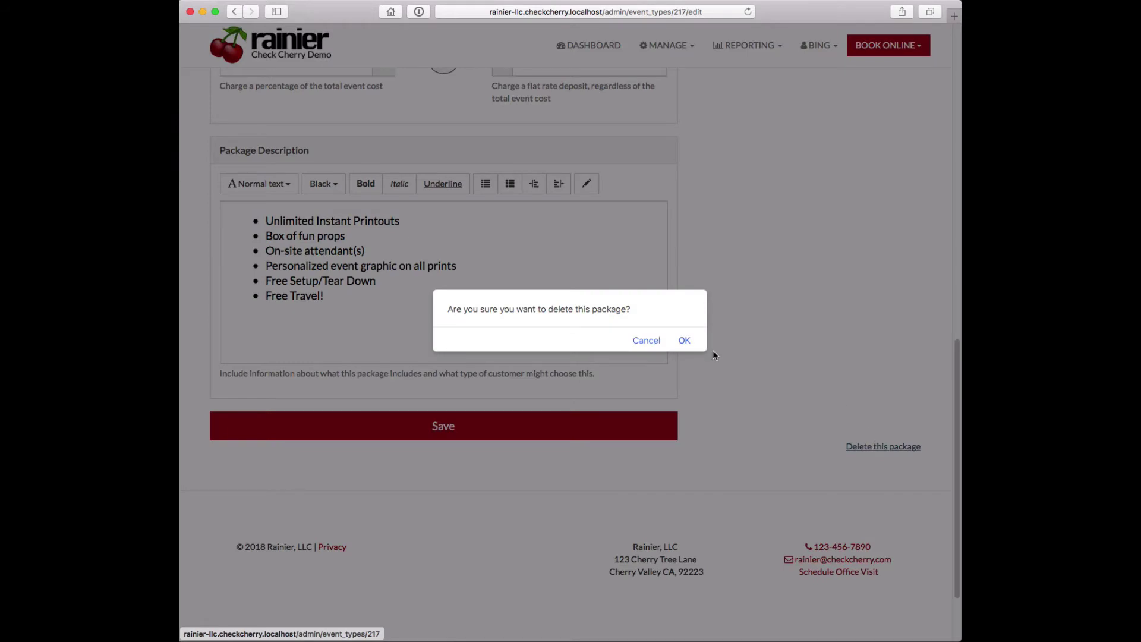
left_click(635, 338)
scroll(635, 338, "down", 1)
scroll(634, 337, "up", 15)
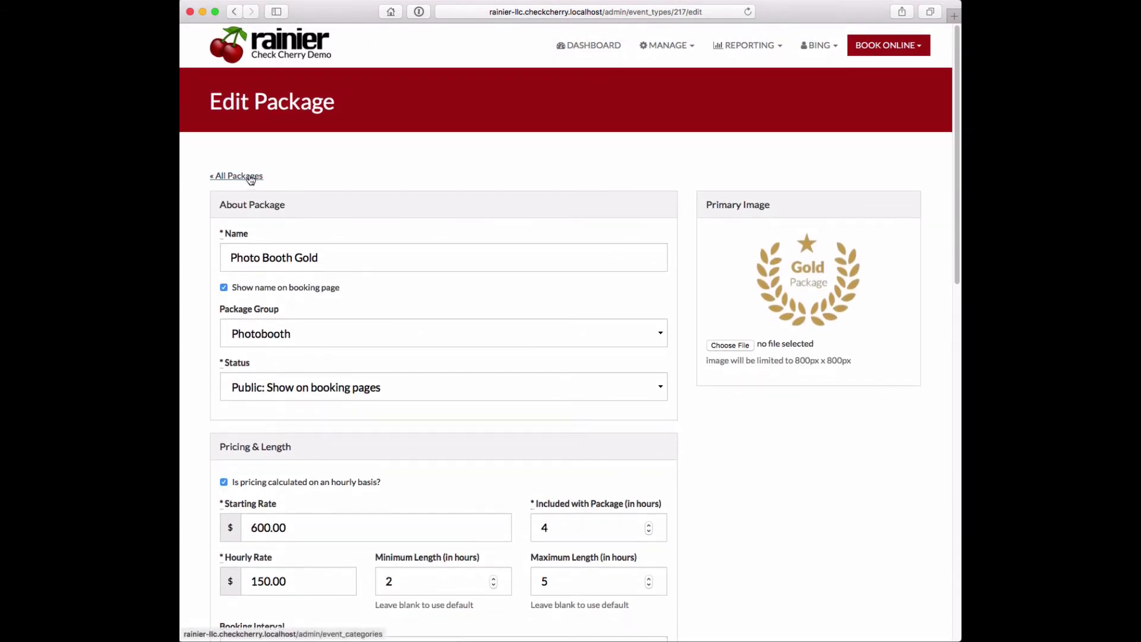
Return to All Packages and scroll down to DJ Service and back up.
left_click(249, 178)
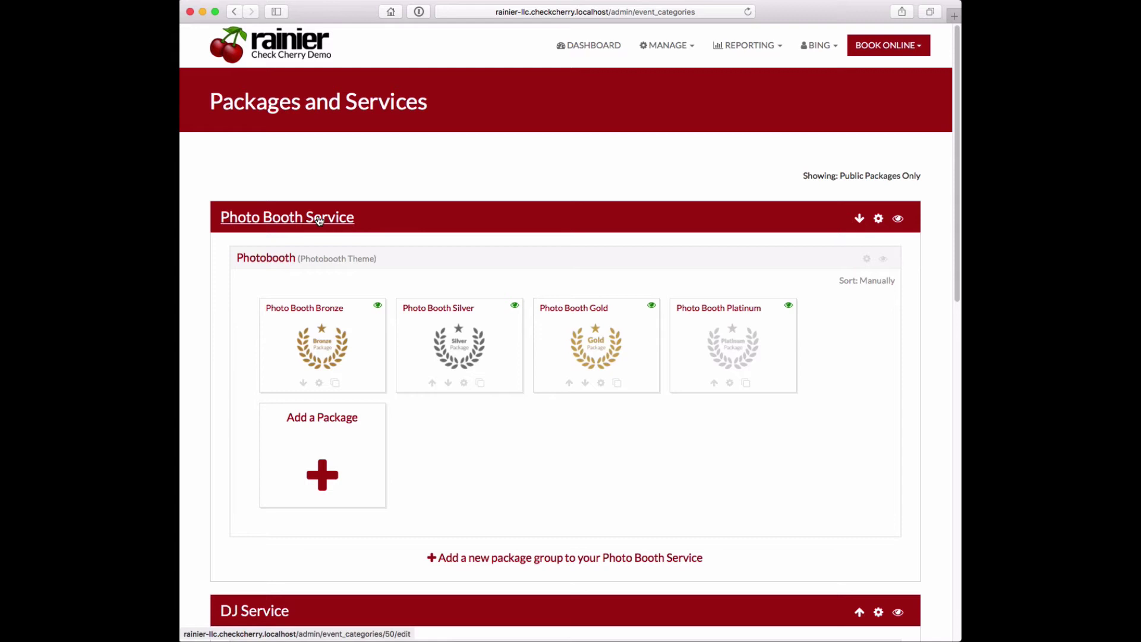
scroll(319, 221, "down", 5)
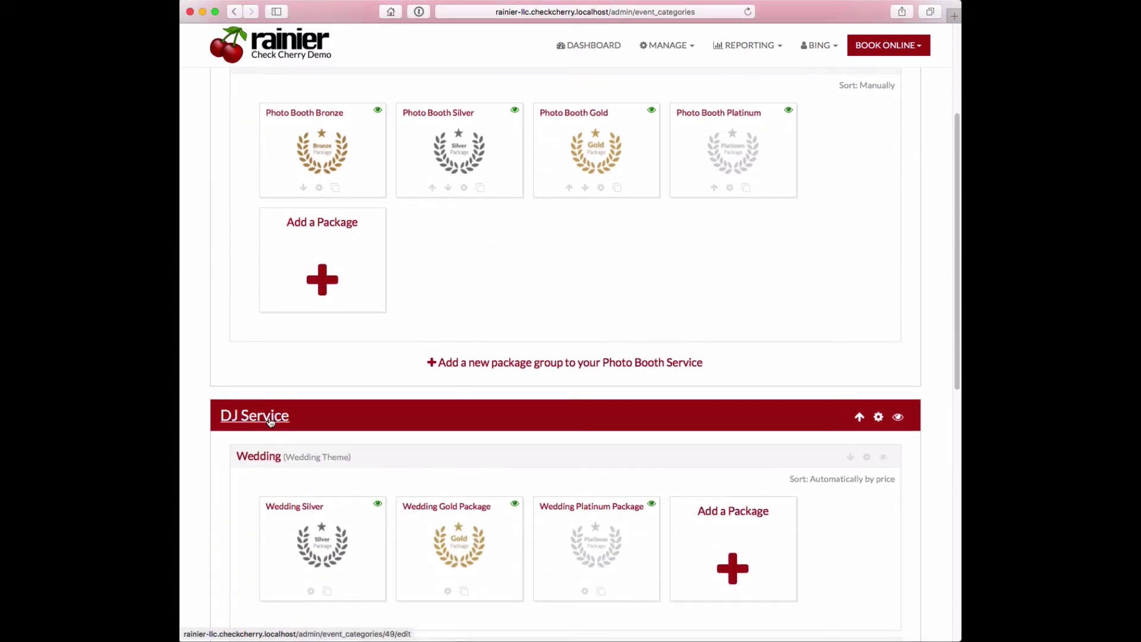
scroll(271, 421, "up", 5)
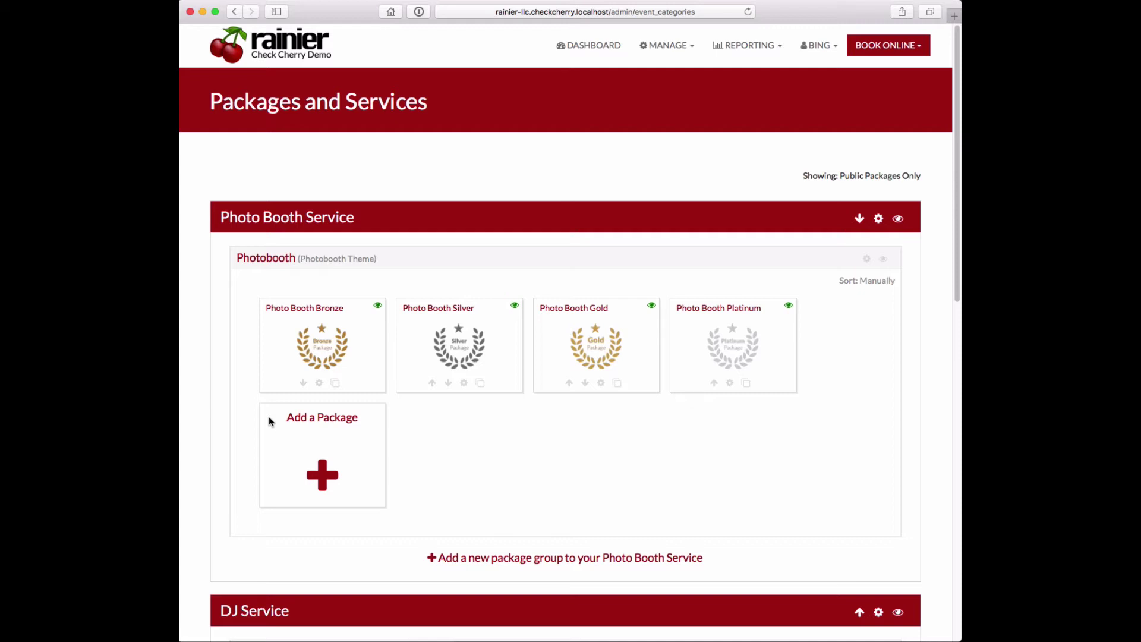
left_click(286, 215)
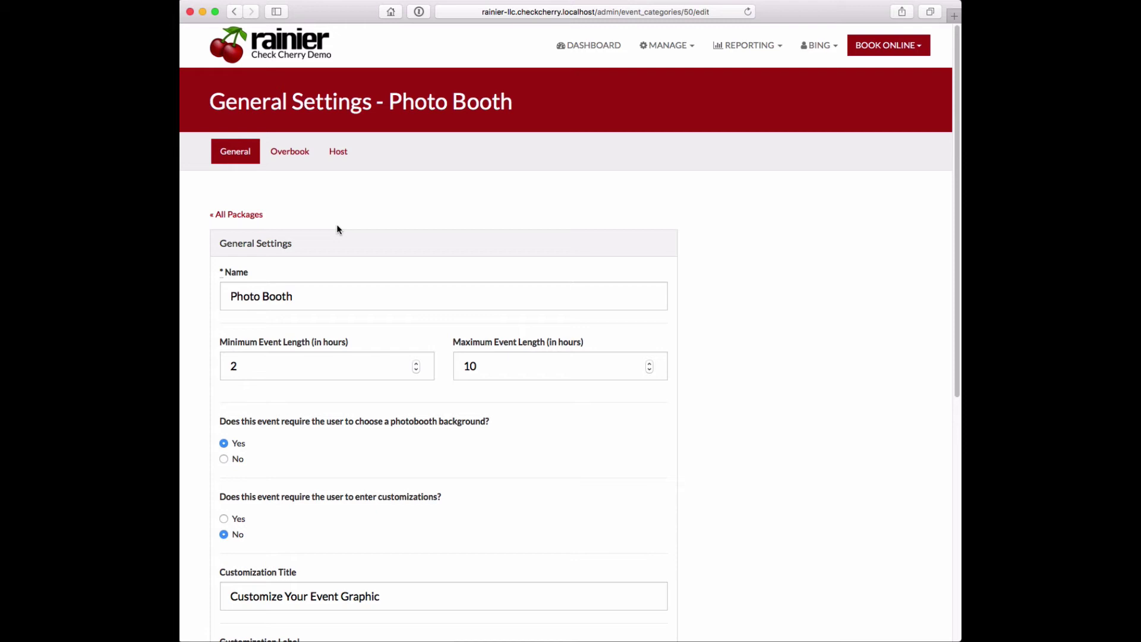
scroll(337, 230, "left", 5)
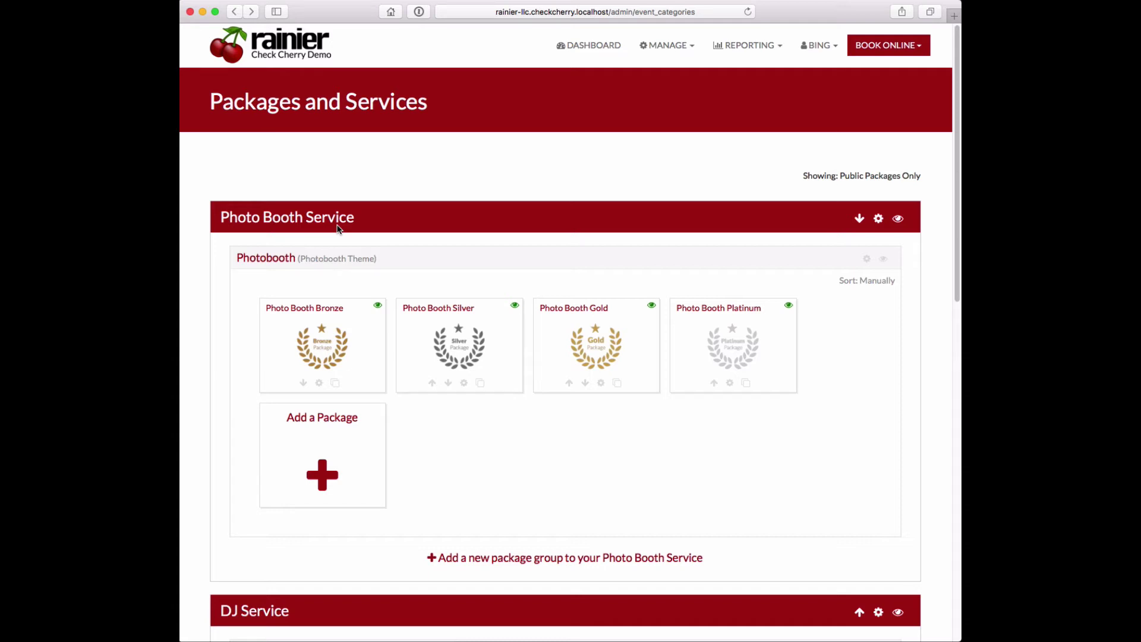
scroll(337, 229, "down", 1)
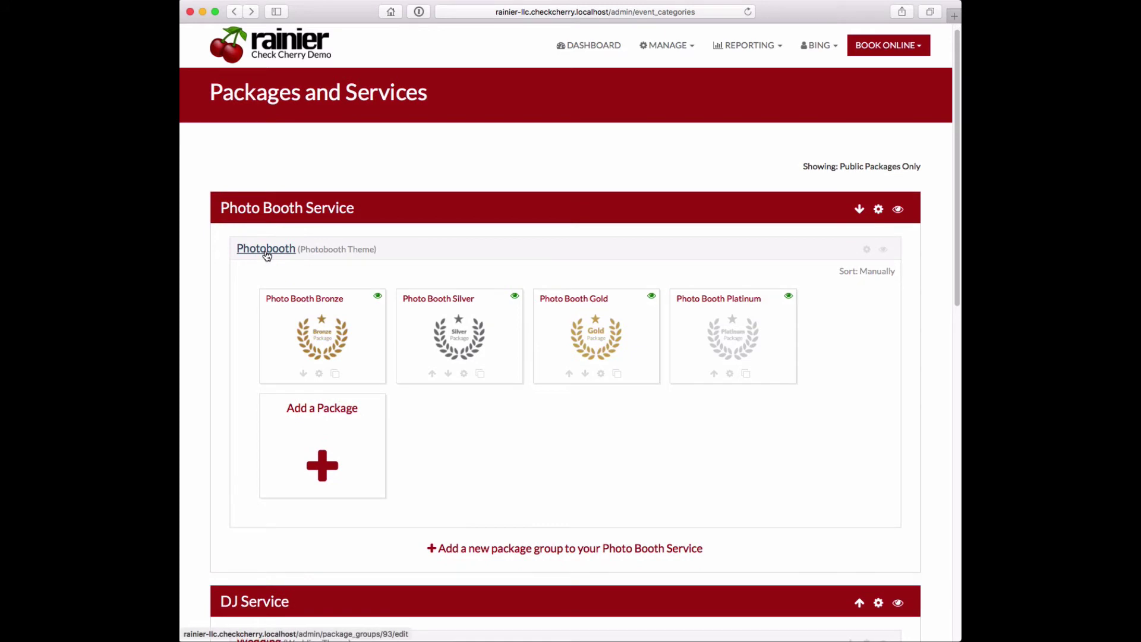
scroll(284, 253, "down", 5)
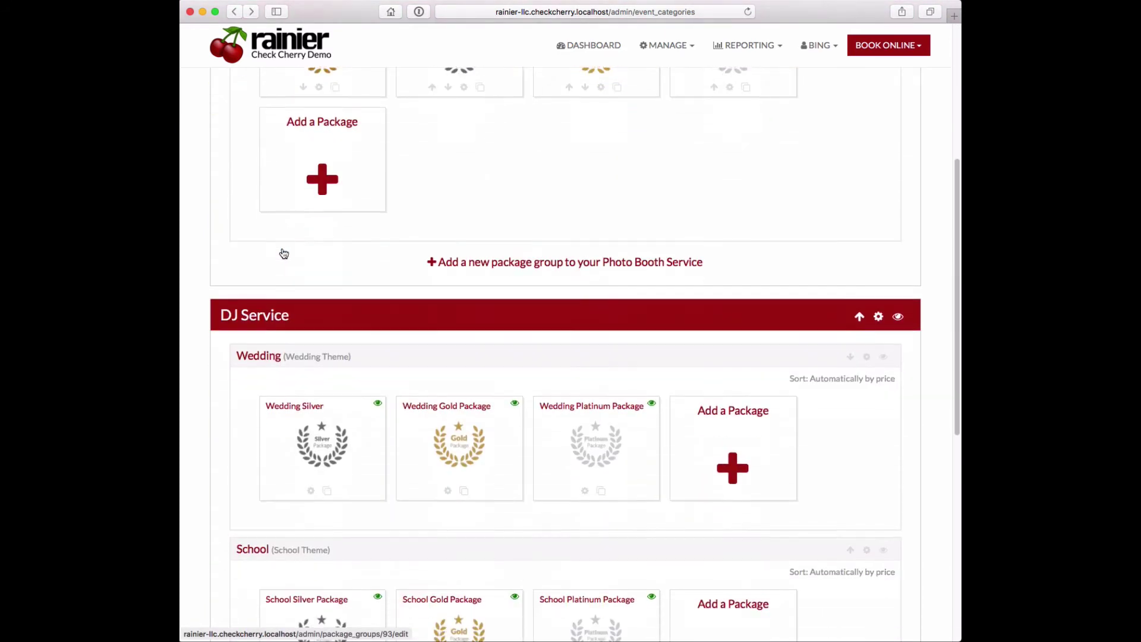
scroll(284, 254, "down", 2)
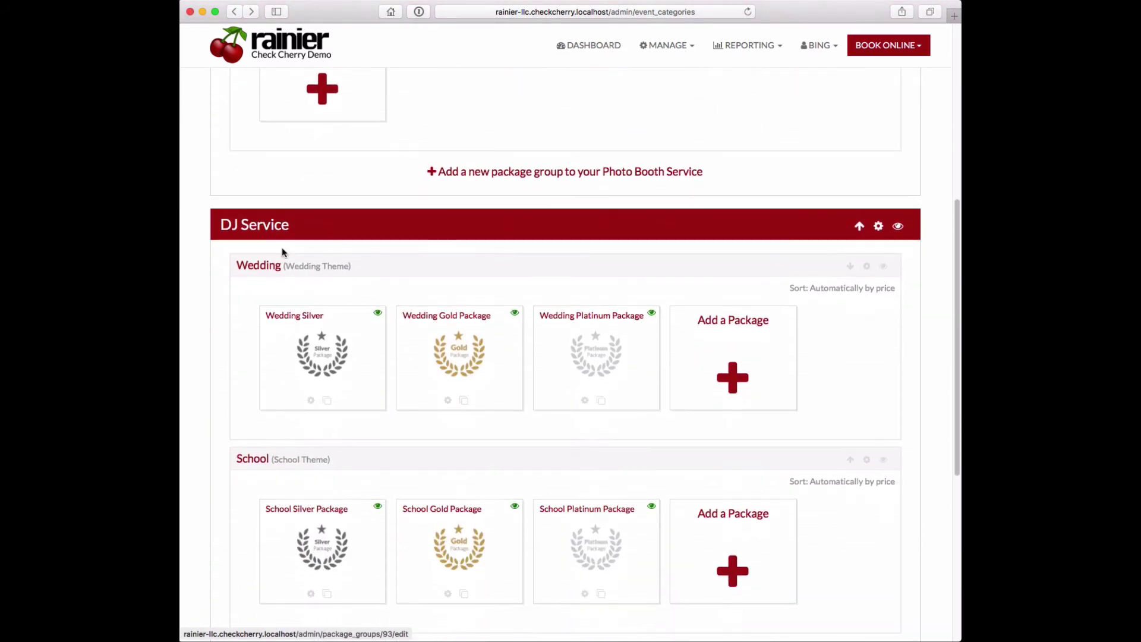
left_click(337, 402)
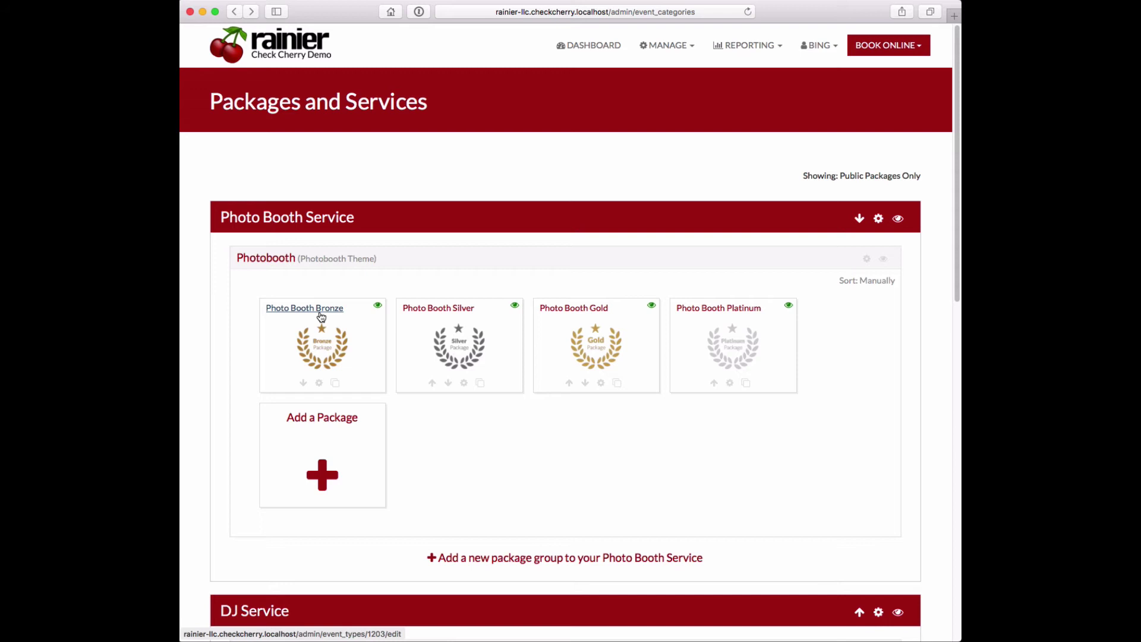
Keep Photobooth sorting Manual, then move Silver down and back up to restore Bronze, Silver, Gold, Platinum.
left_click(886, 282)
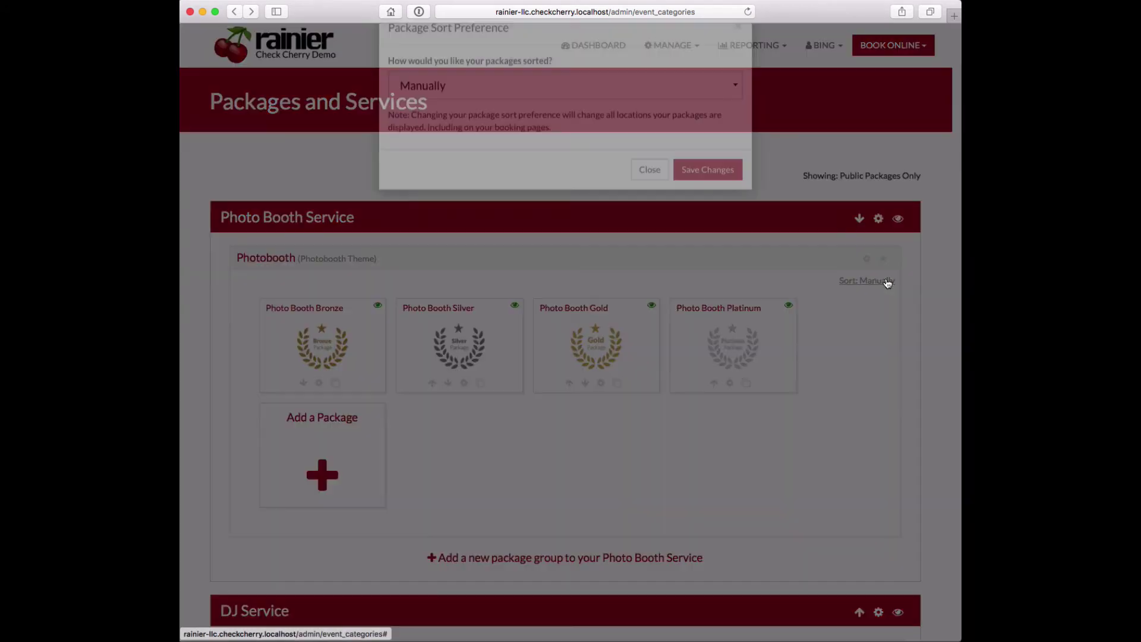
left_click(556, 122)
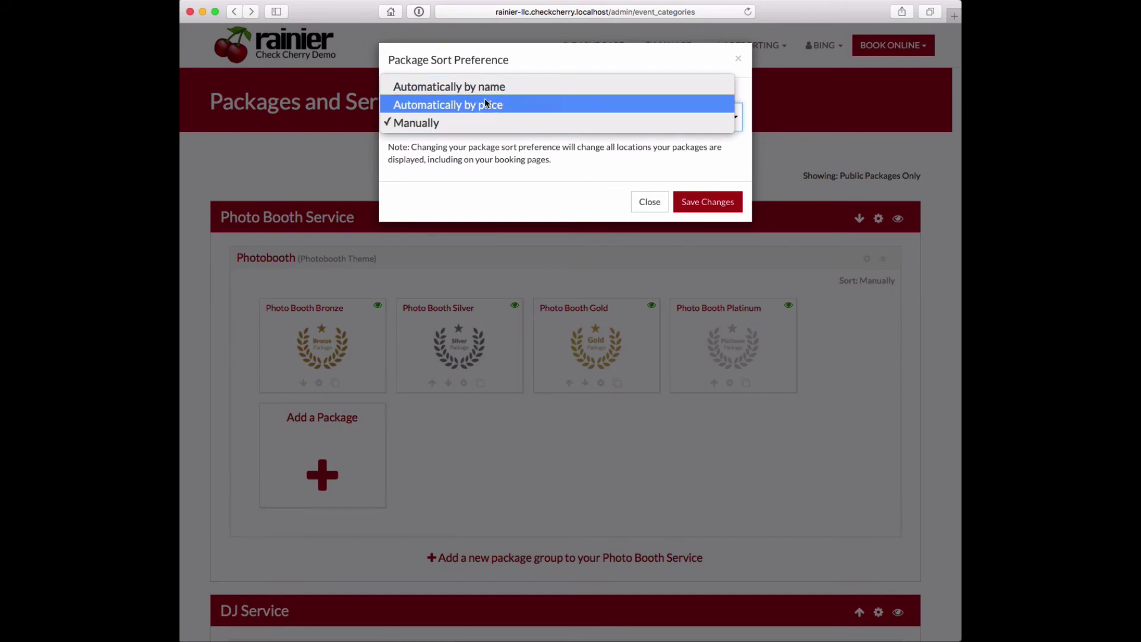
left_click(434, 125)
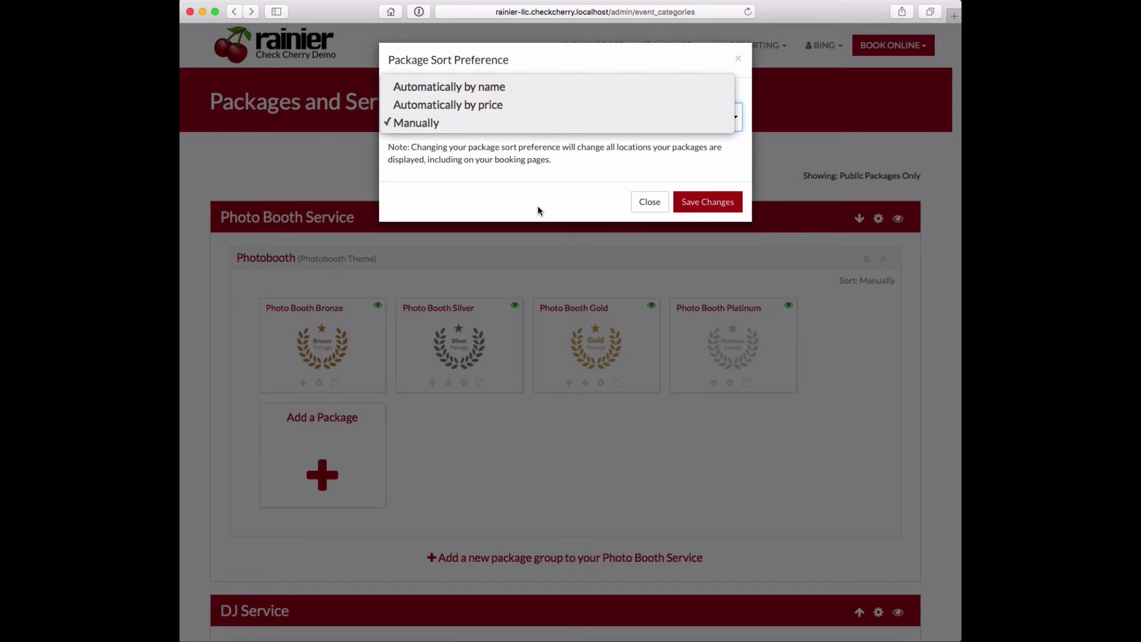
left_click(666, 204)
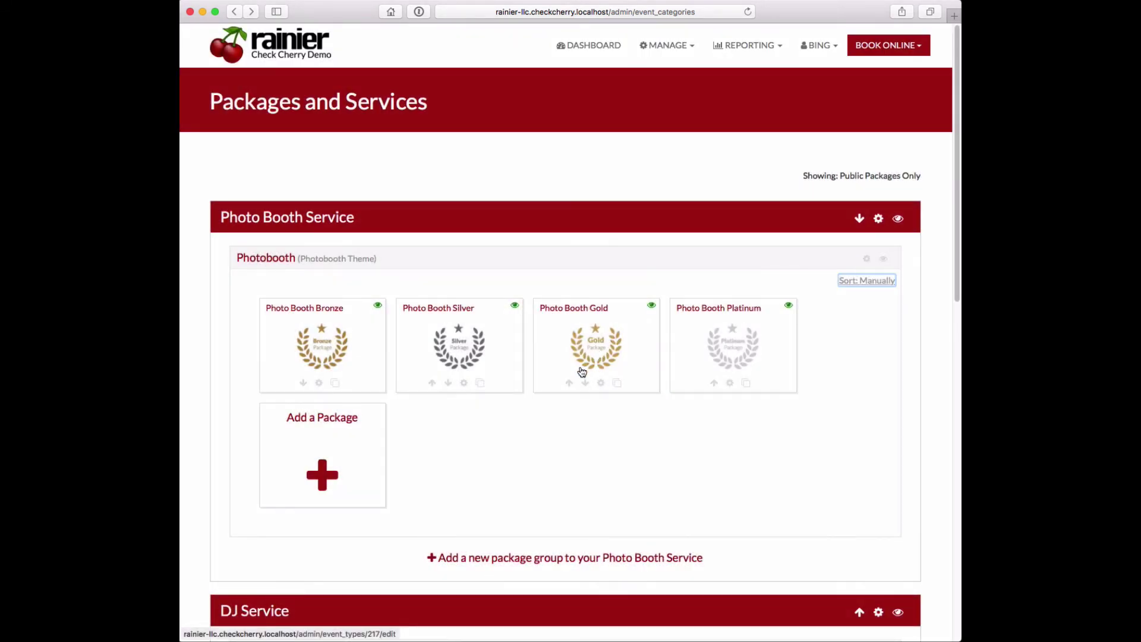
left_click(447, 385)
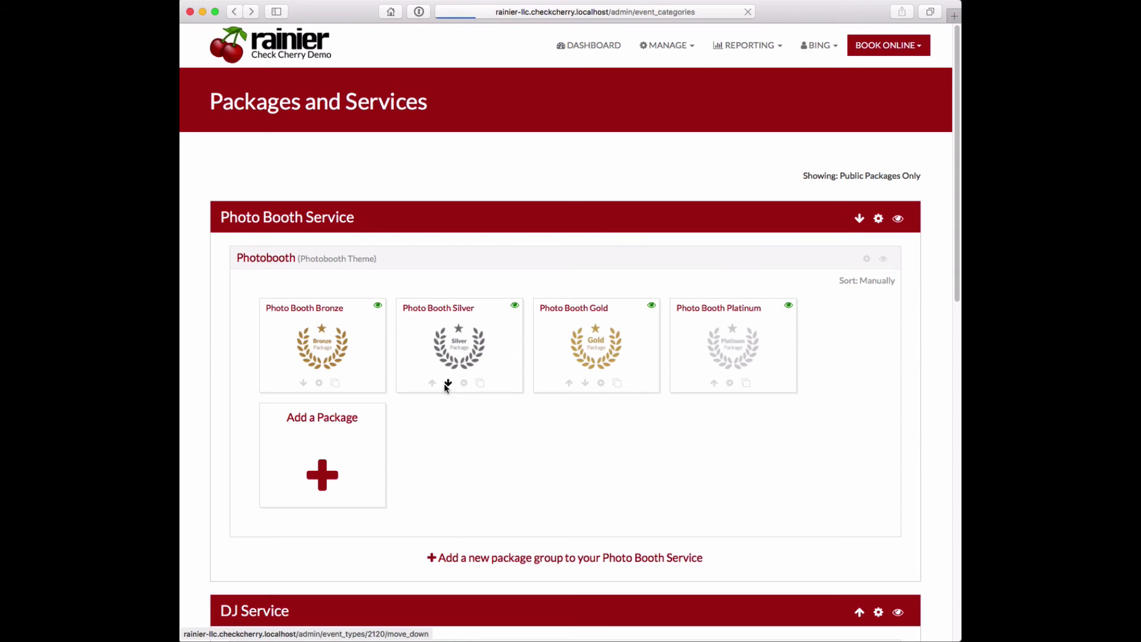
left_click(569, 416)
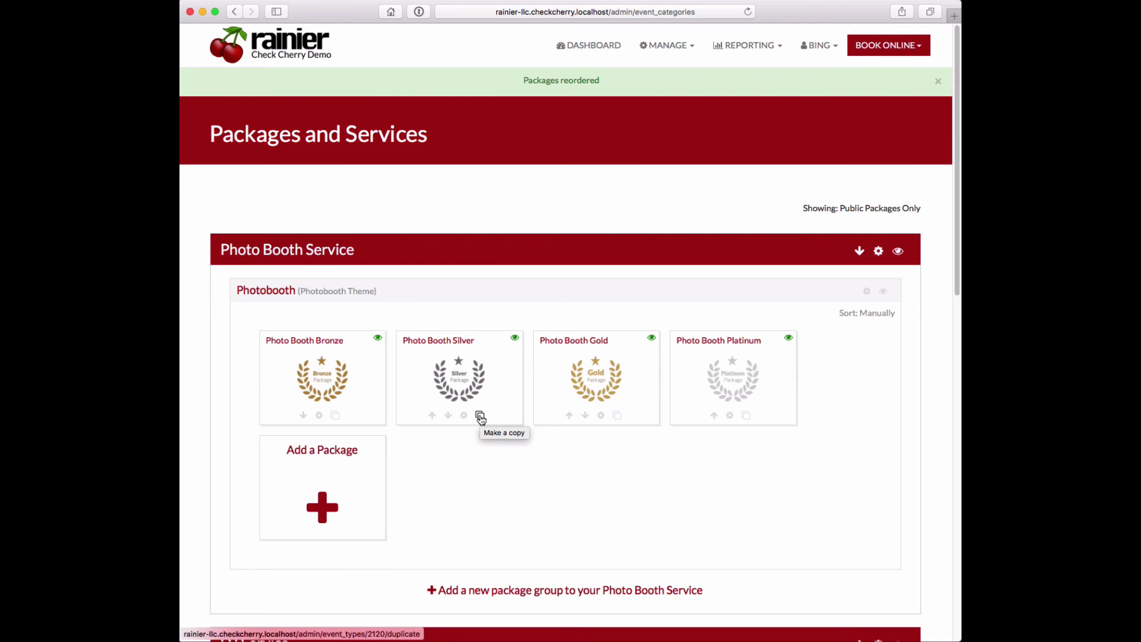
Make a copy of Photo Booth Silver and return to the full package list.
left_click(480, 415)
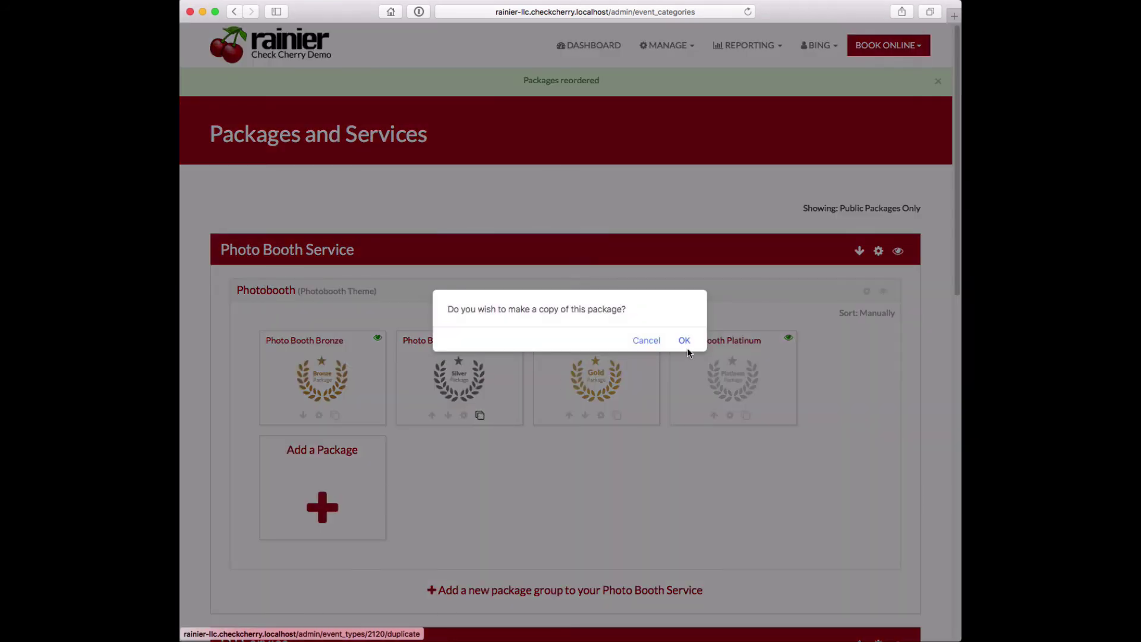
left_click(684, 341)
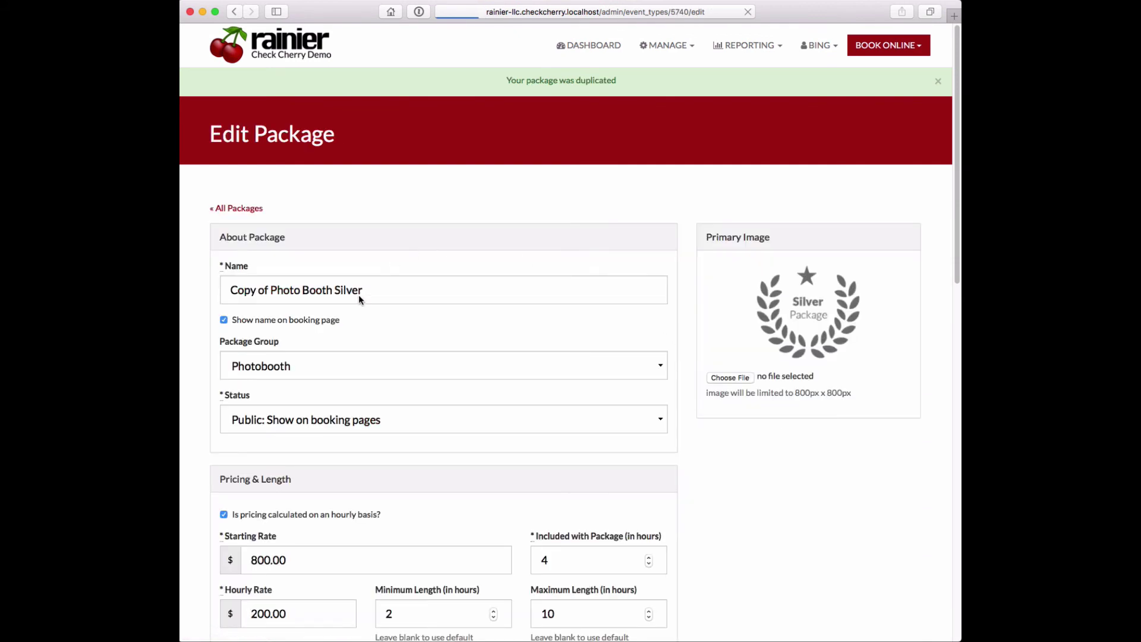
left_click_drag(359, 299, 241, 280)
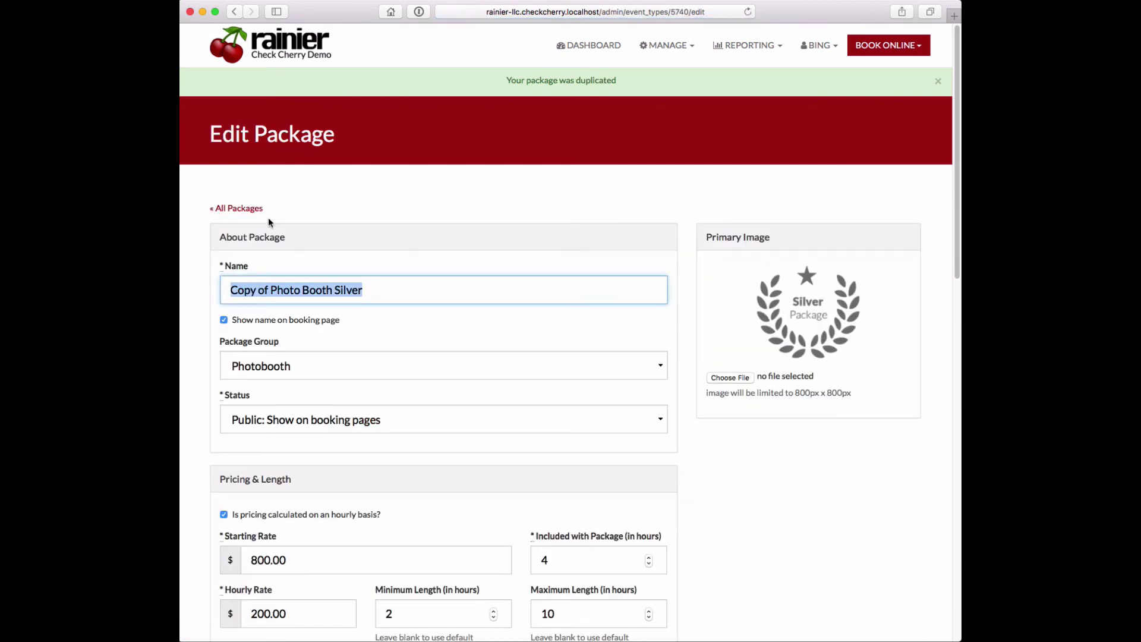
left_click(253, 210)
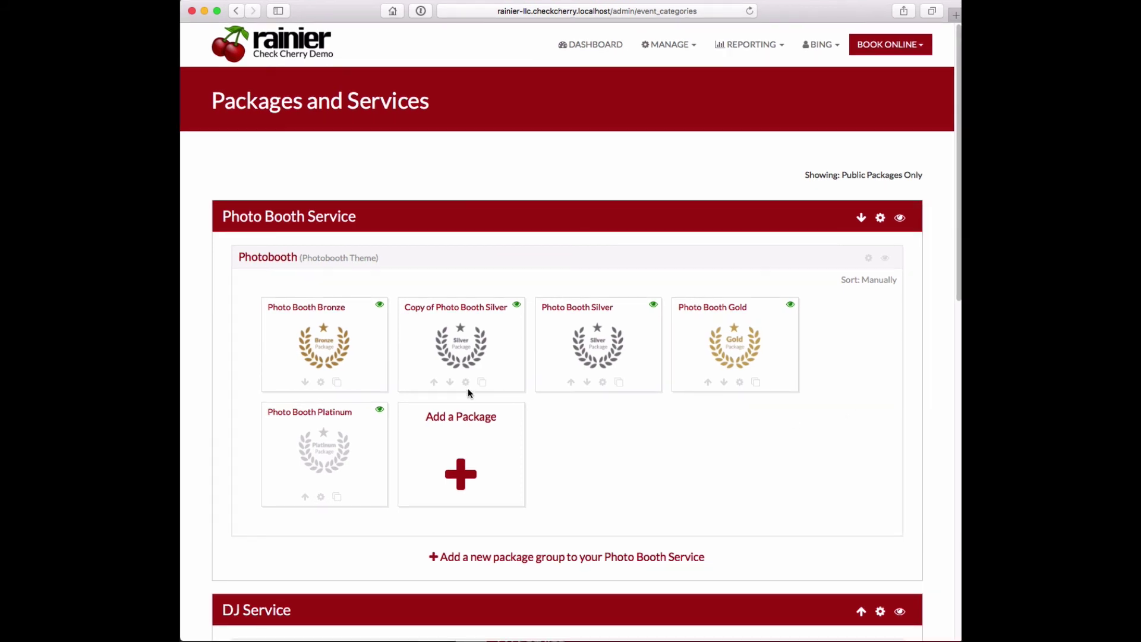
Set the Copy of Photo Booth Silver's visibility to Disabled and save.
left_click(516, 306)
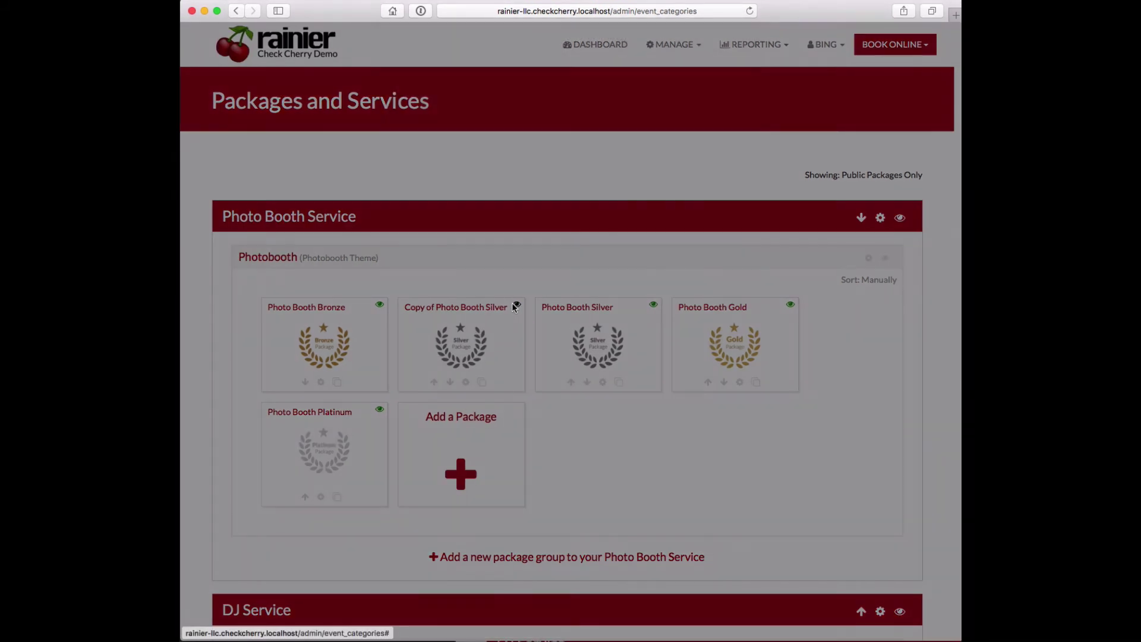
left_click(522, 107)
left_click(502, 143)
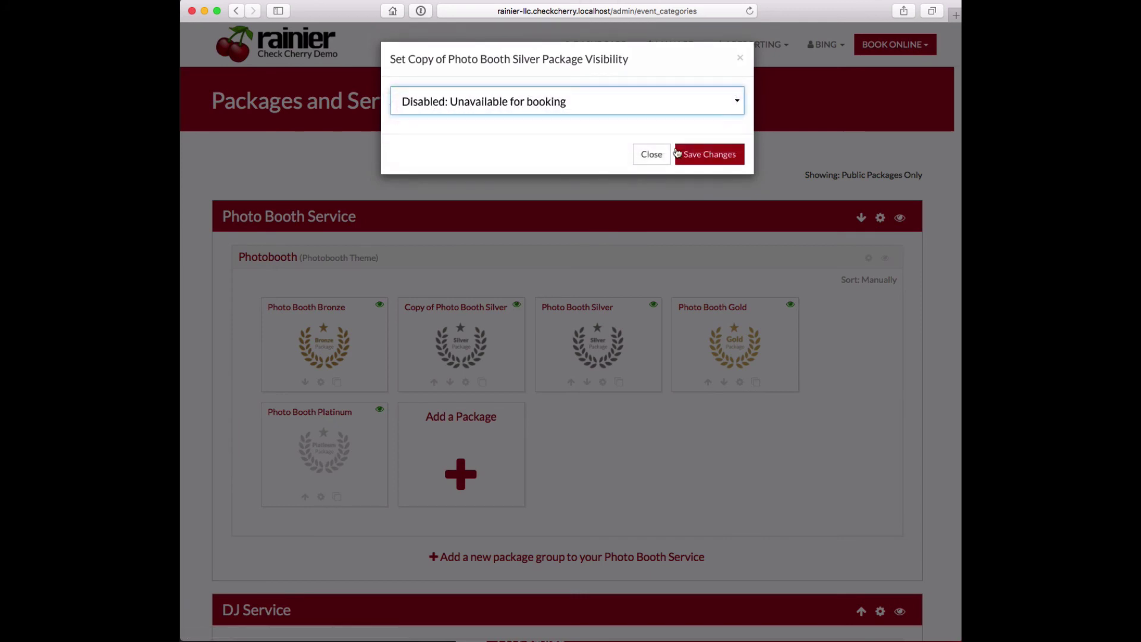
left_click(699, 155)
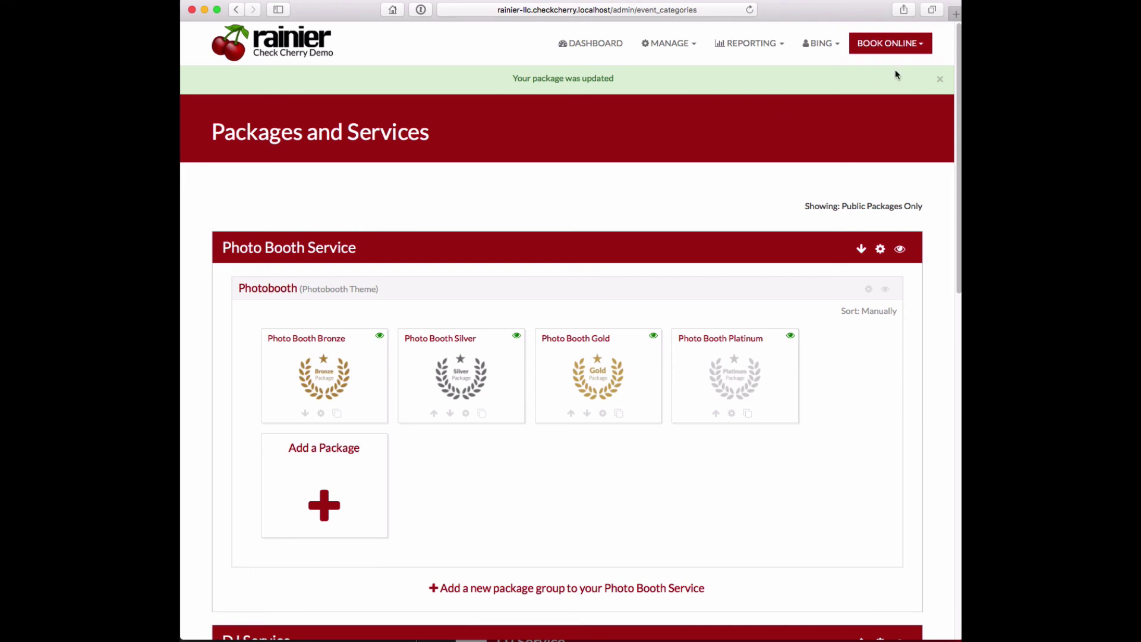
Open the Multi-Step Booking page and choose the Photobooth category.
left_click(911, 45)
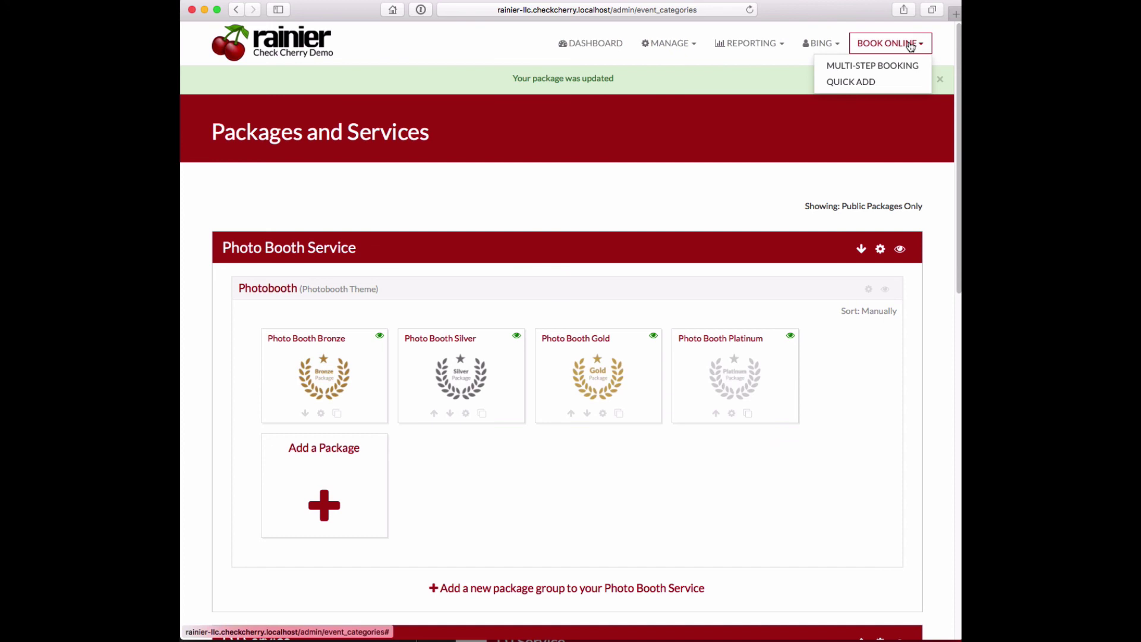
left_click(879, 66)
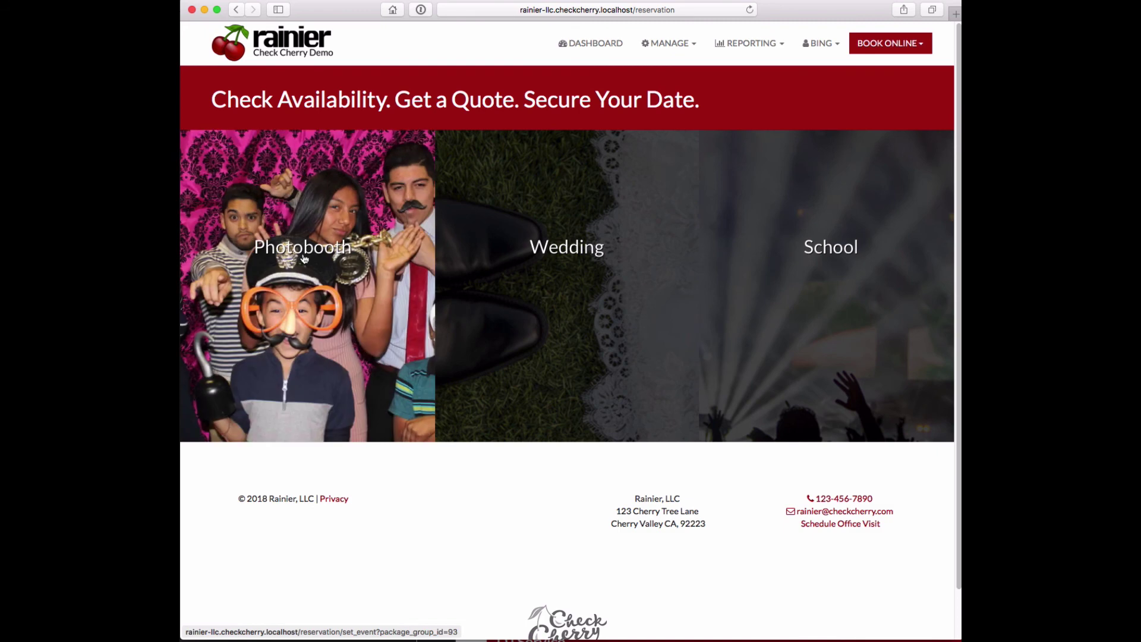
left_click(304, 257)
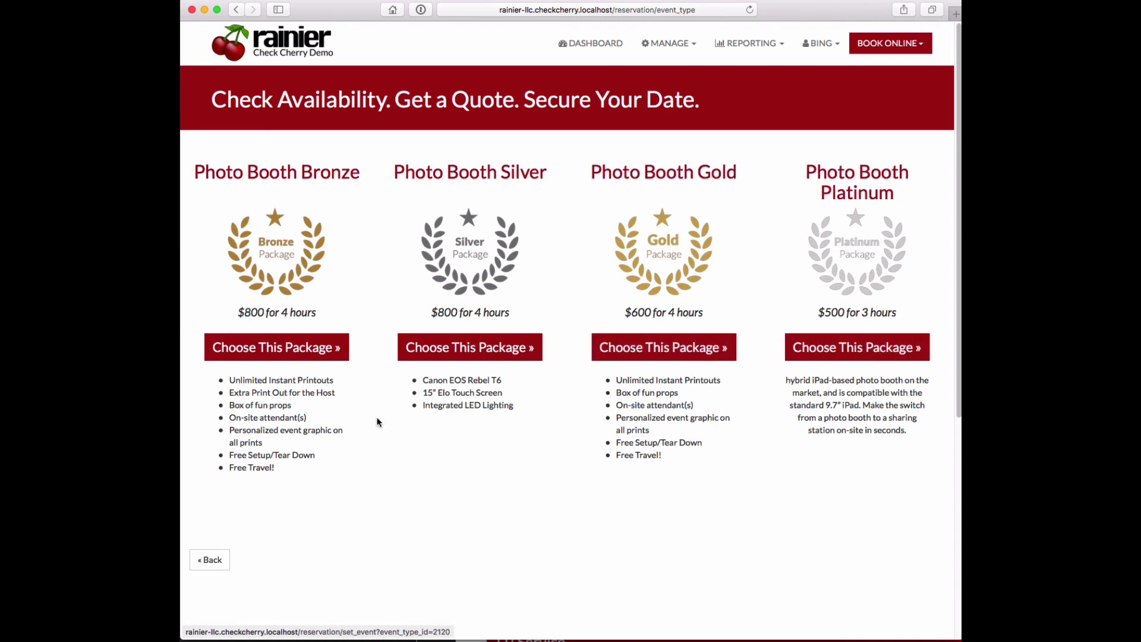
Review the Silver package card's feature list and its $800 for 4 hours price.
left_click_drag(279, 470, 189, 366)
left_click(411, 379)
left_click_drag(410, 379, 507, 428)
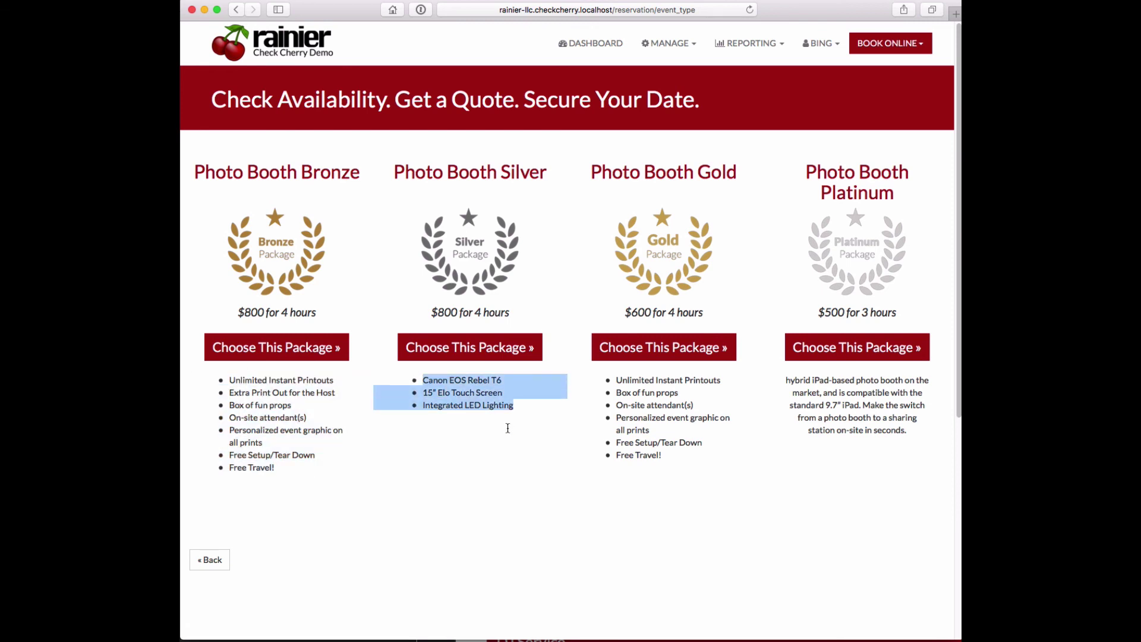
left_click(507, 428)
left_click_drag(510, 313, 416, 311)
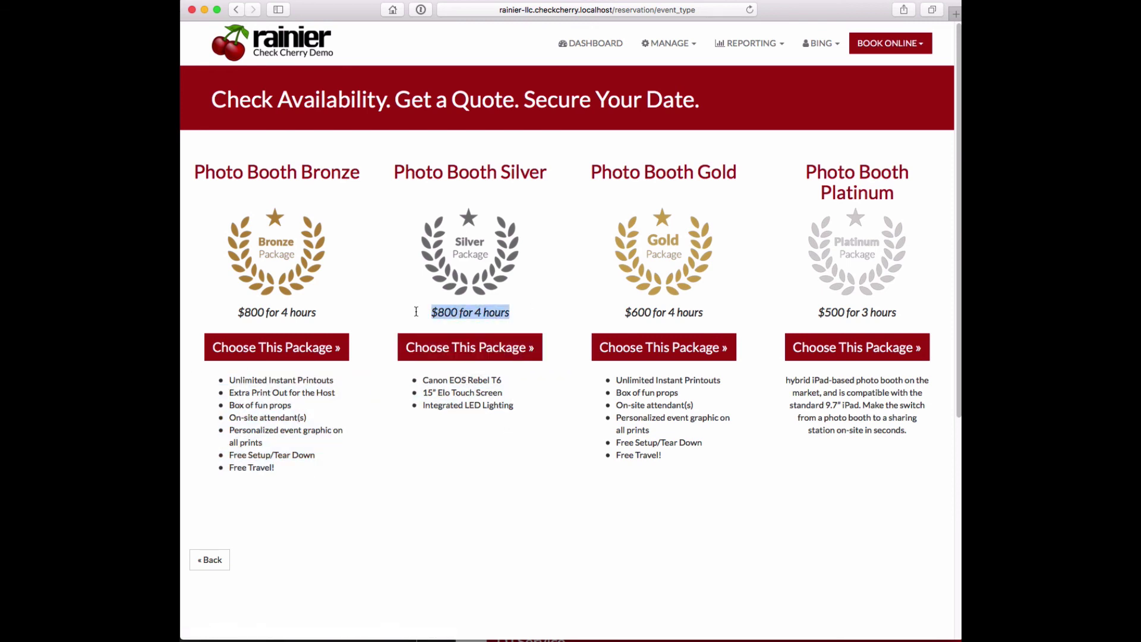
left_click(433, 312)
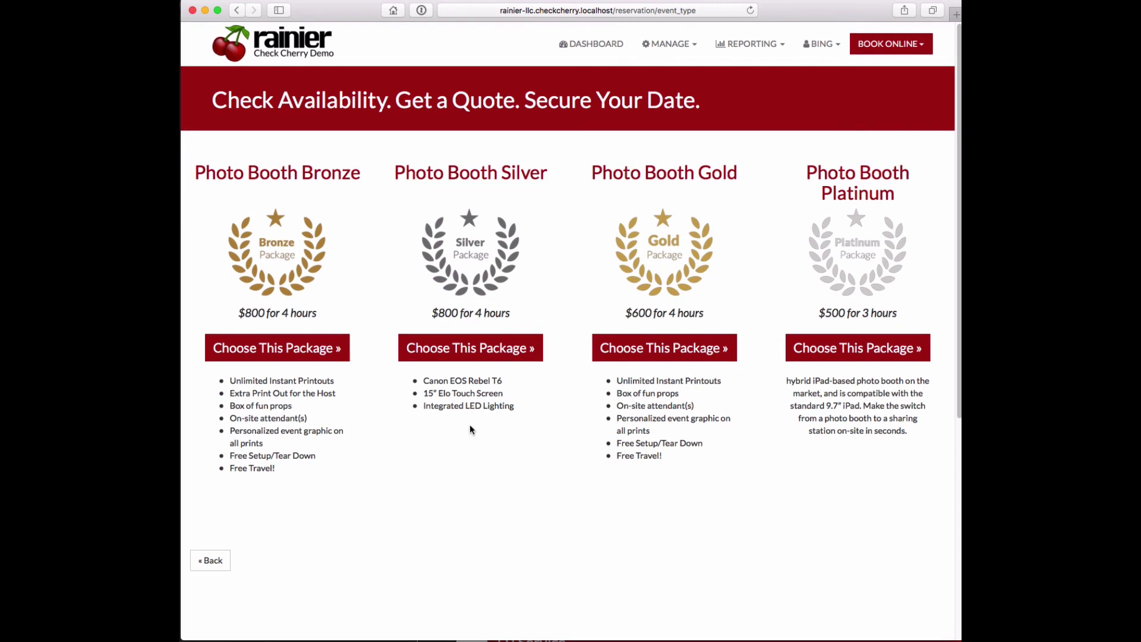